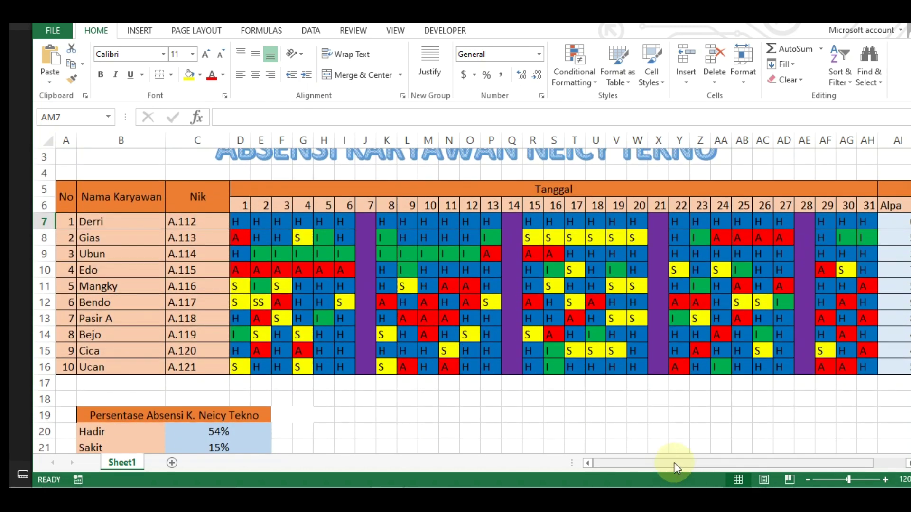
Scroll past the purple day-14, 21 and 28 separators to the %Kehadiran column and select AM7.
left_click_drag(673, 463, 689, 463)
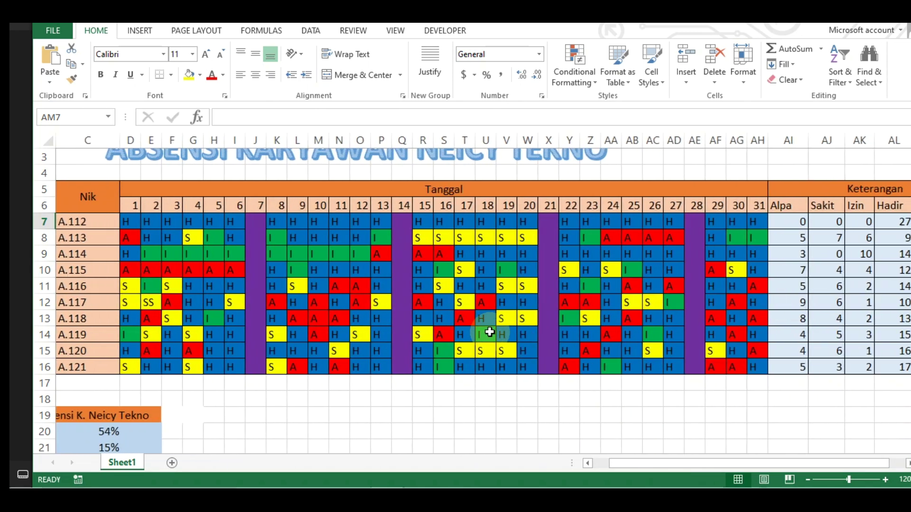
left_click(256, 230)
left_click(402, 228)
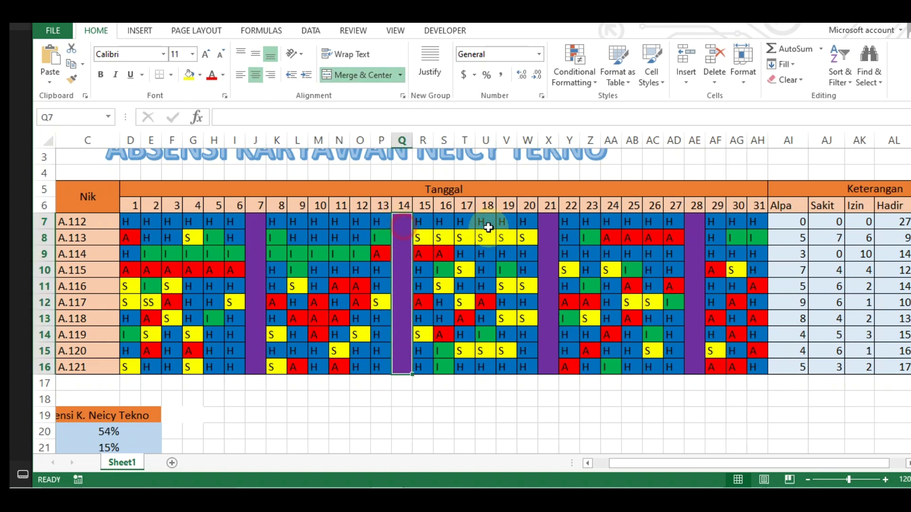
left_click(544, 229)
left_click(694, 225)
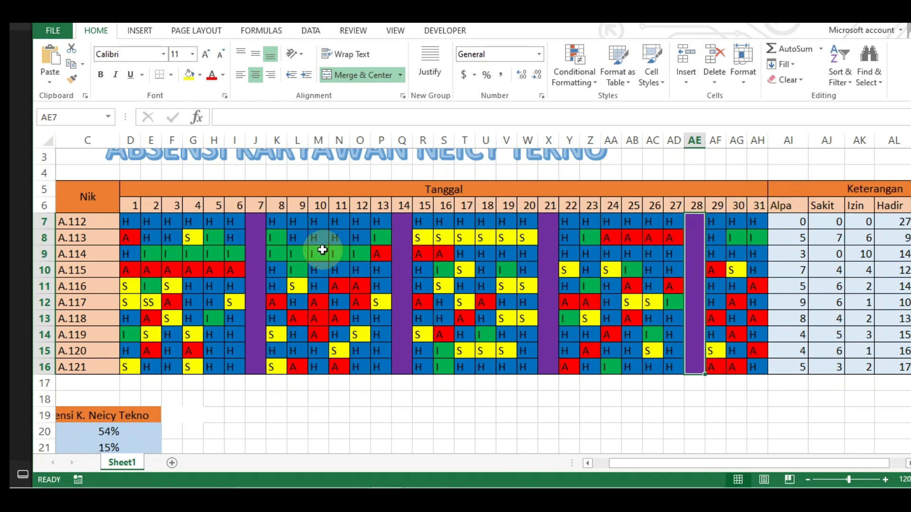
left_click_drag(636, 464, 672, 468)
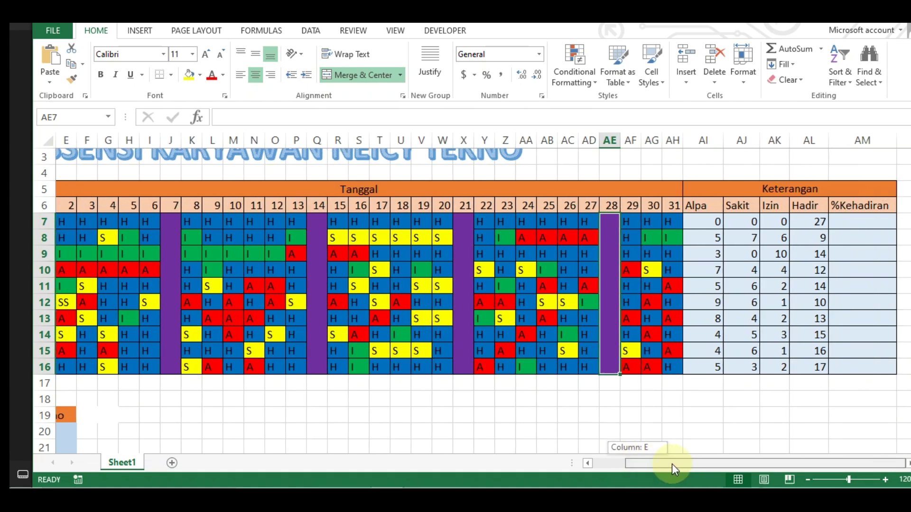
left_click(847, 225)
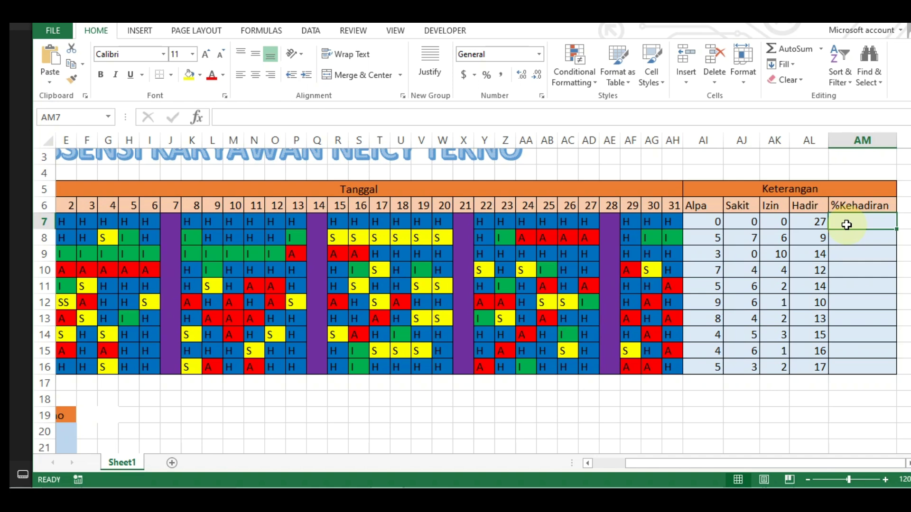
Start a formula in AM7, enlarge the sheet for a closer look, and reselect AM7.
type("=")
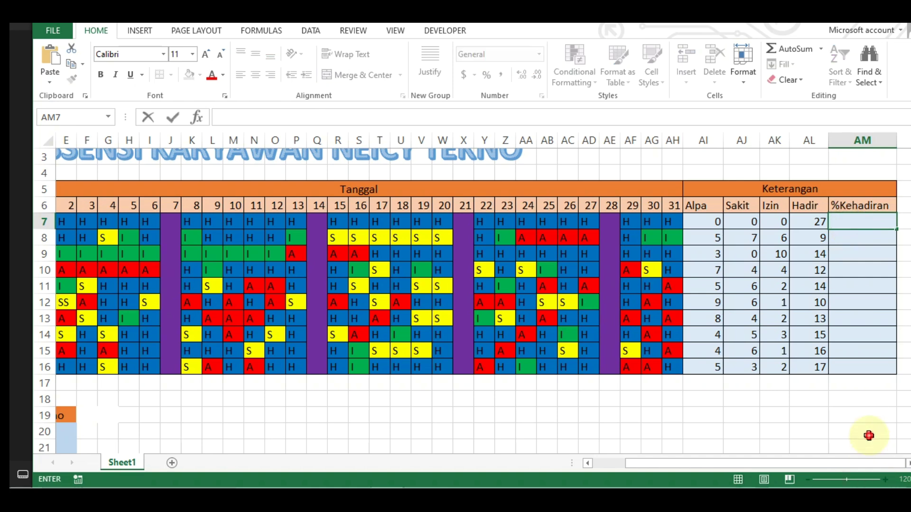
left_click(869, 432)
left_click(884, 480)
left_click(885, 480)
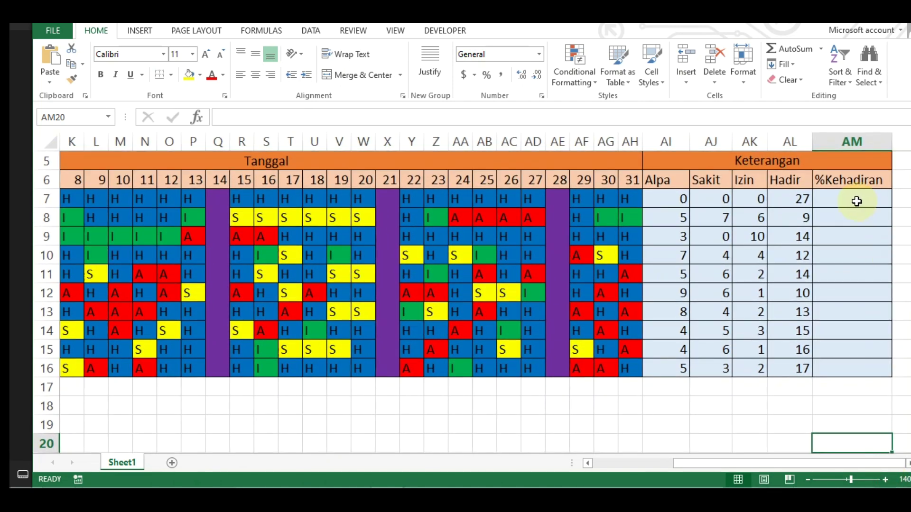
left_click(856, 201)
Enter =AL7/27 in AM7 so the first employee's attendance shows 1.
type("=")
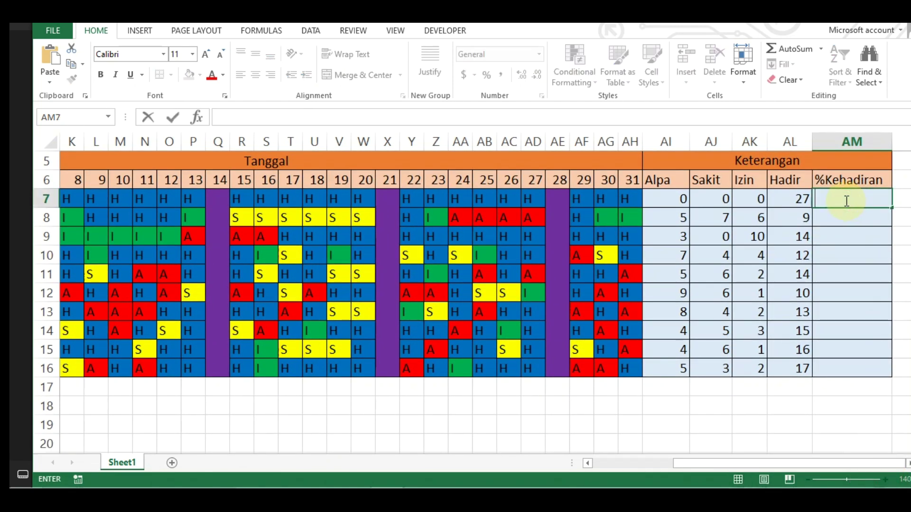
type("=")
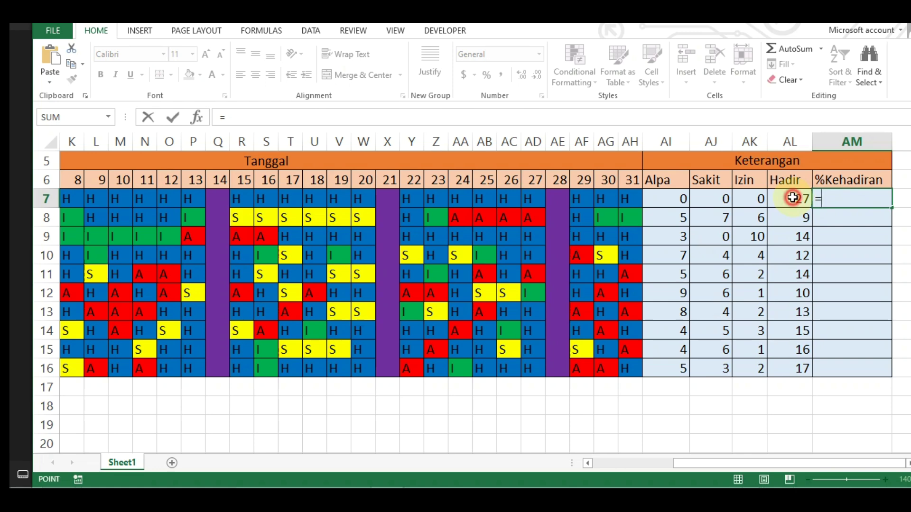
left_click(793, 198)
type("/")
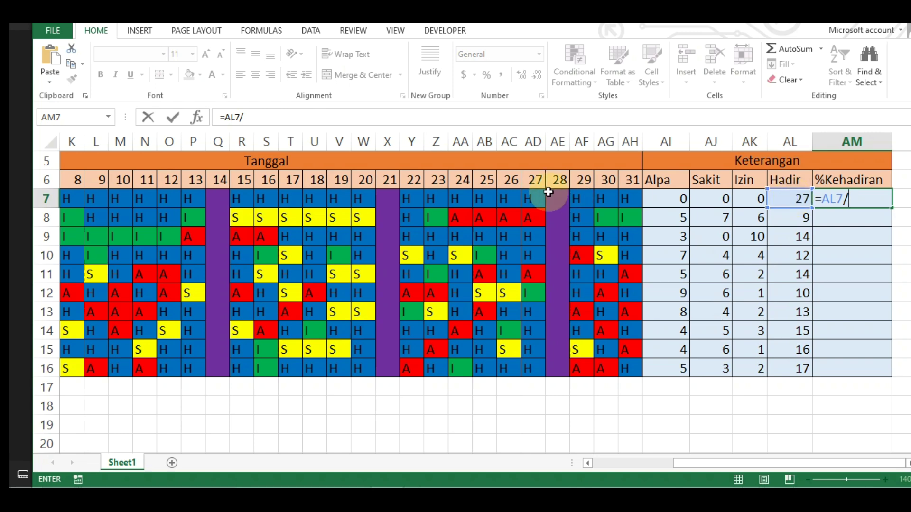
type("27")
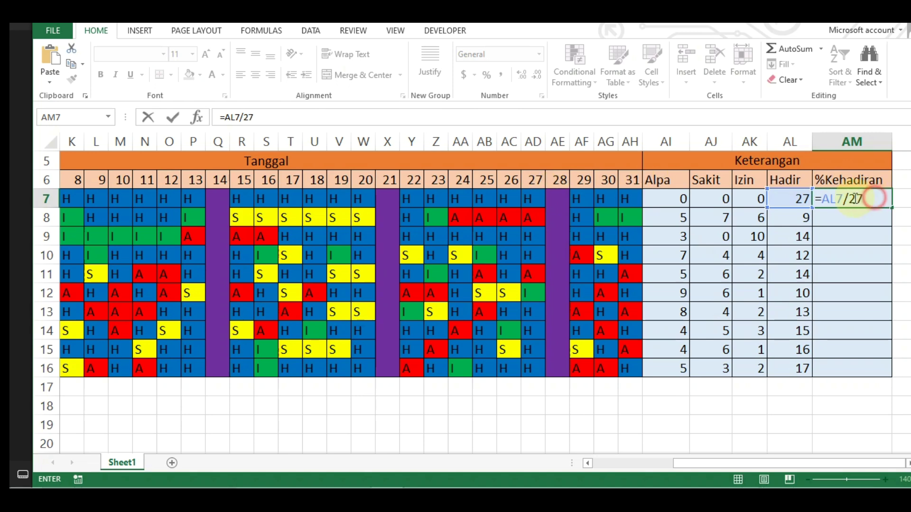
left_click_drag(872, 199, 817, 199)
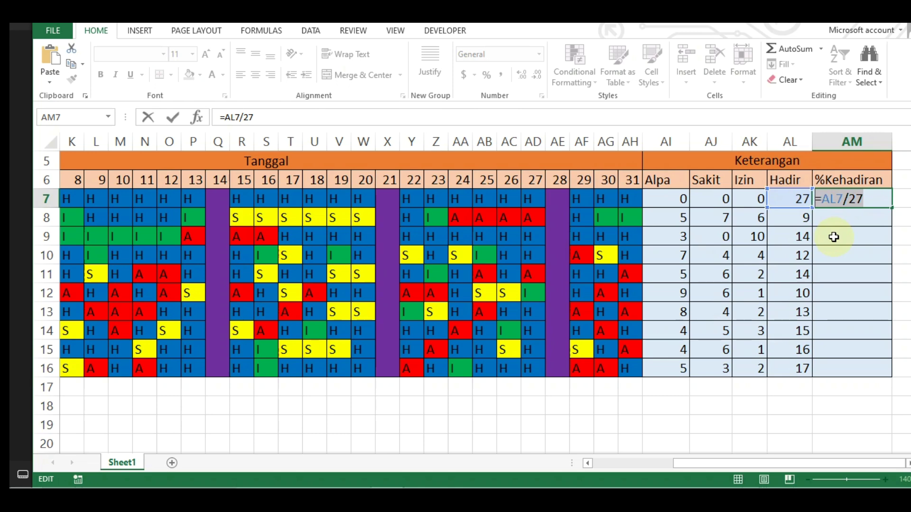
left_click(878, 199)
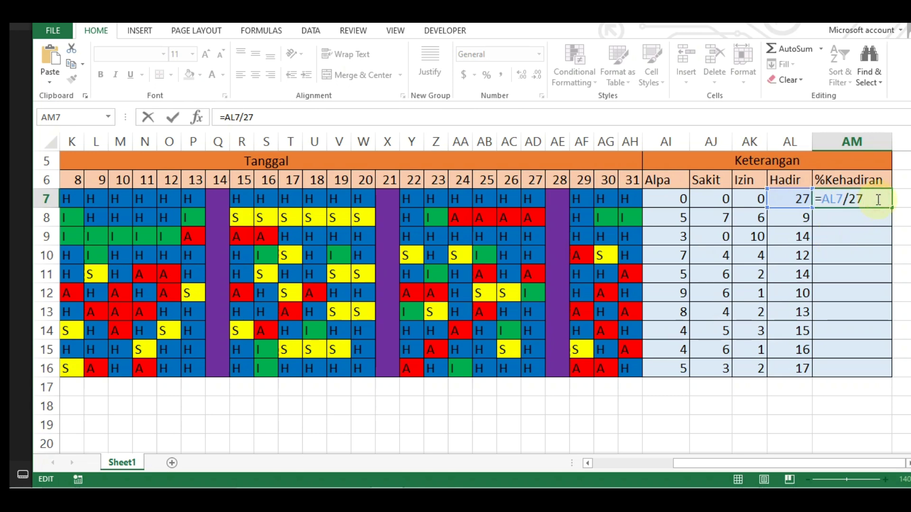
key("Return")
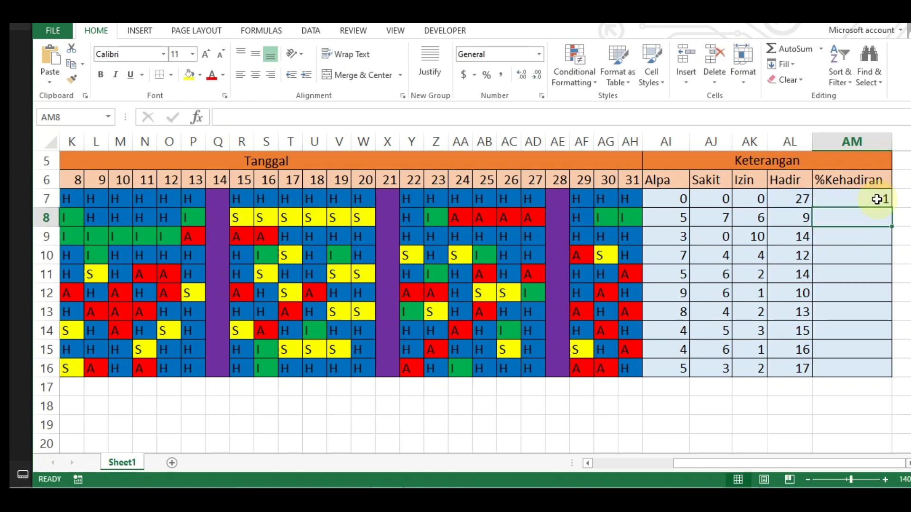
left_click(877, 199)
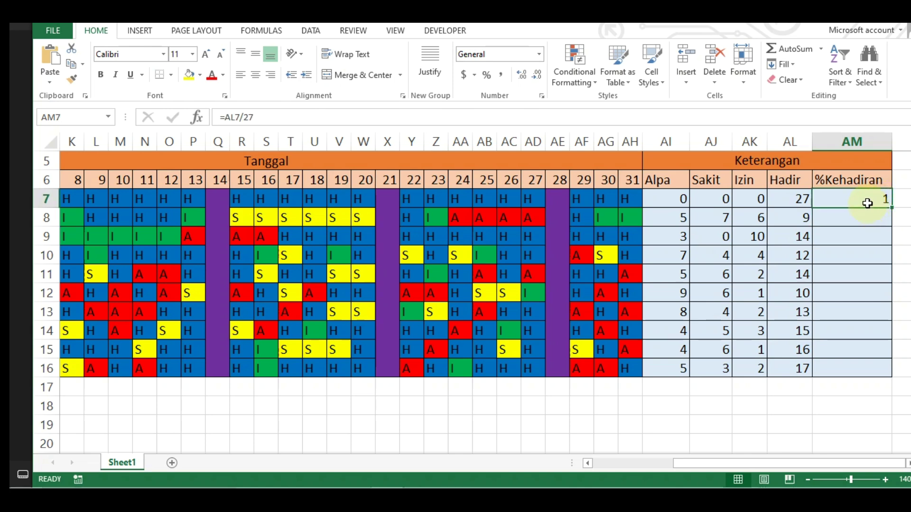
Format AM7 as a percentage, displaying 100.00%.
left_click(540, 55)
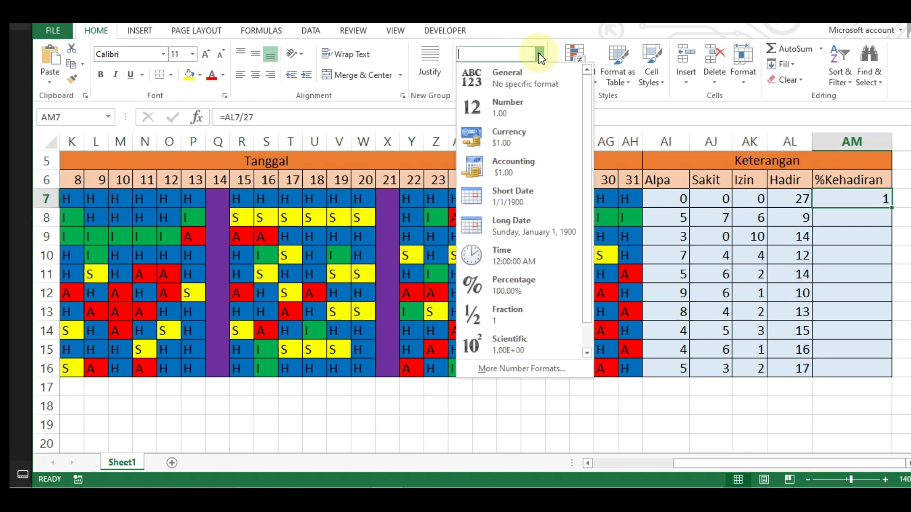
left_click(517, 286)
left_click(849, 222)
left_click(855, 201)
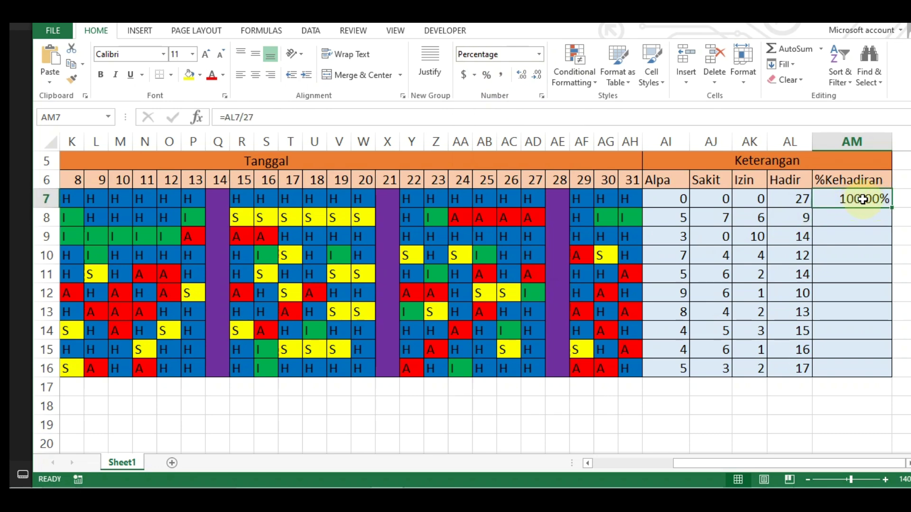
Remove both decimal places so AM7 reads a whole 100%.
scroll(872, 395, "up", 2)
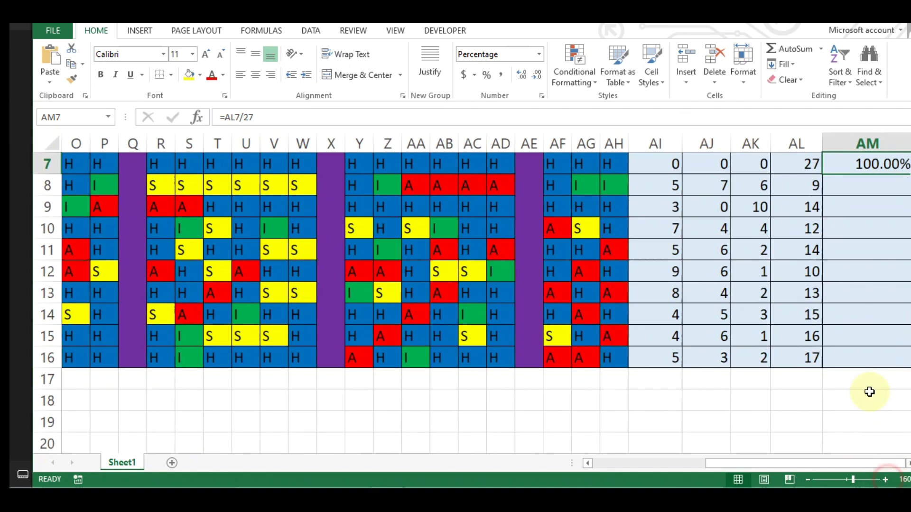
scroll(872, 395, "up", 1)
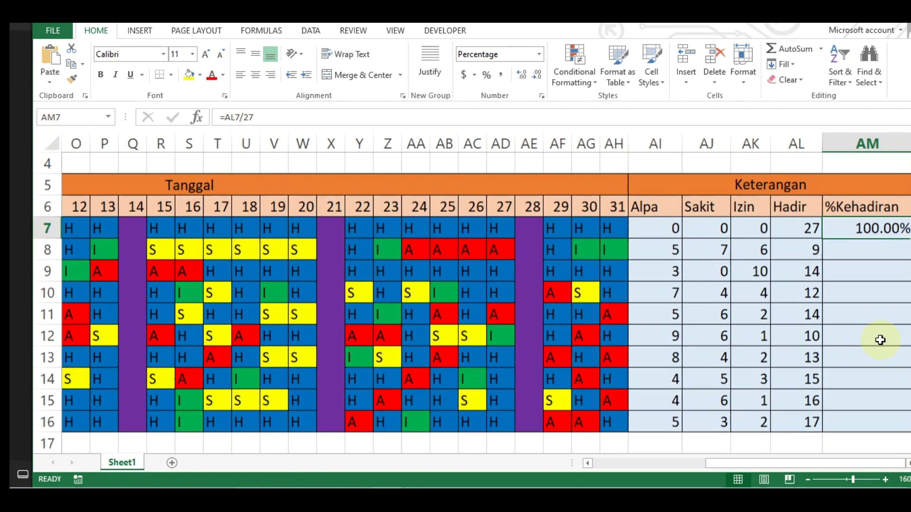
left_click(792, 442)
key("Right")
key("Right")
key("Right")
key("Right")
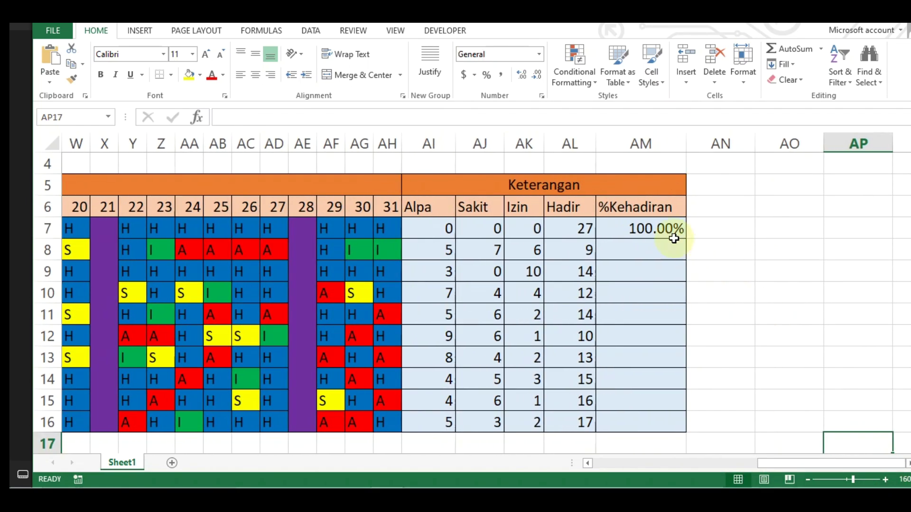
left_click(657, 229)
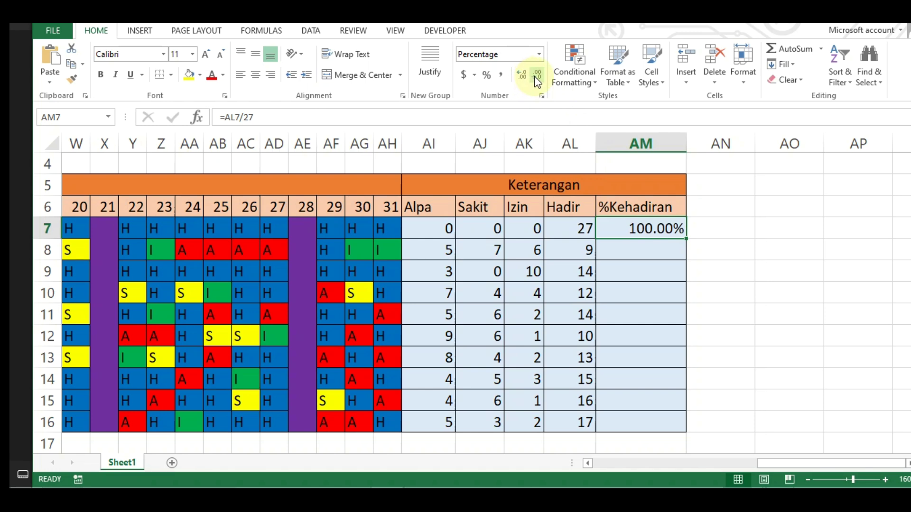
left_click(536, 76)
left_click(535, 76)
left_click(661, 246)
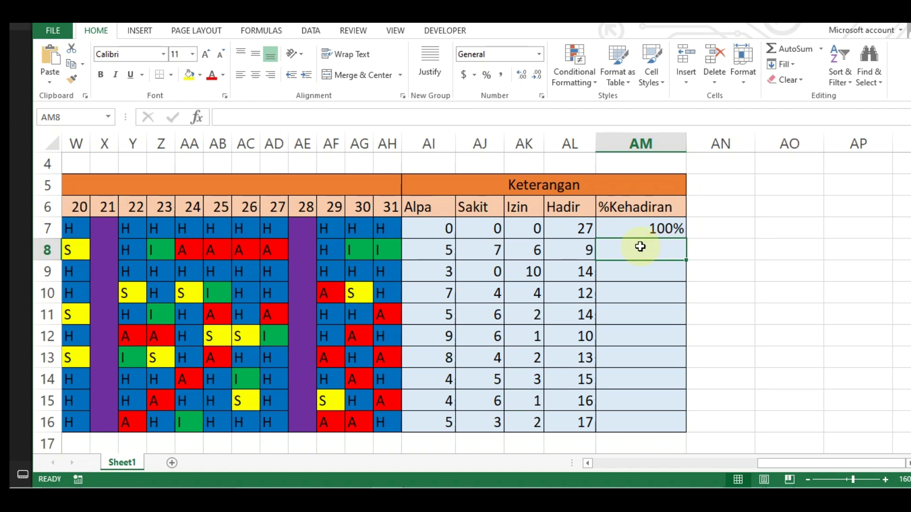
Enter =AL8/27 in AM8, giving 0.333333333 for the second employee.
type("=")
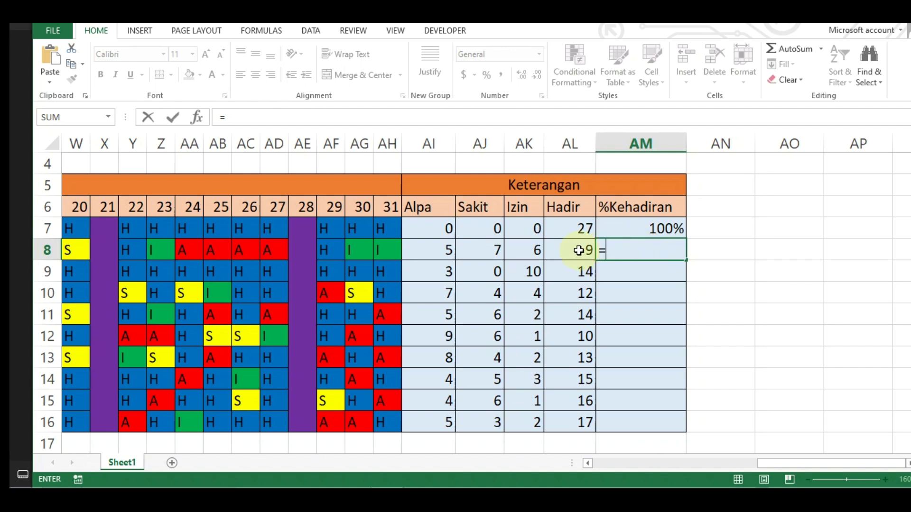
left_click(574, 251)
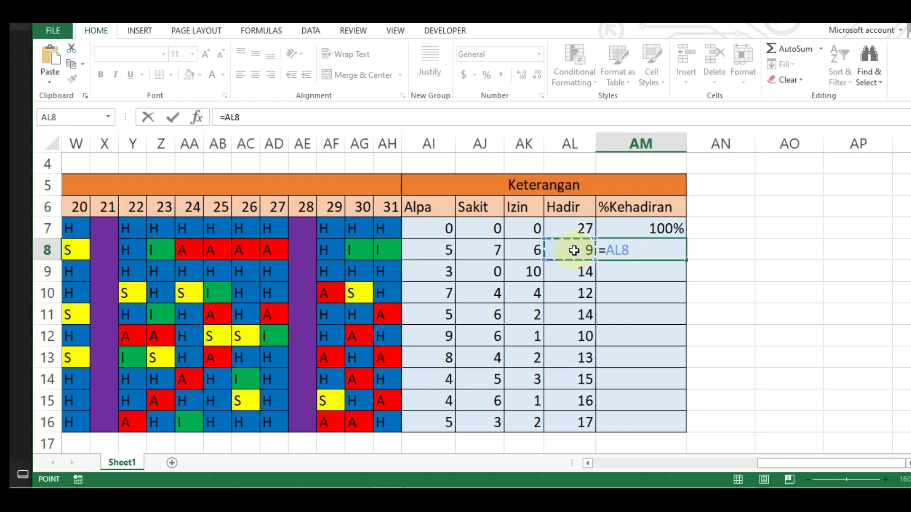
type("/")
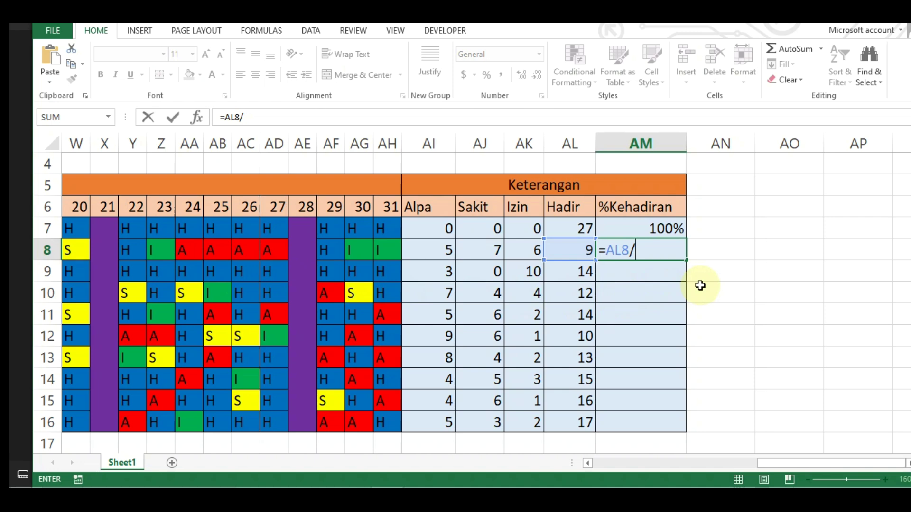
type("27")
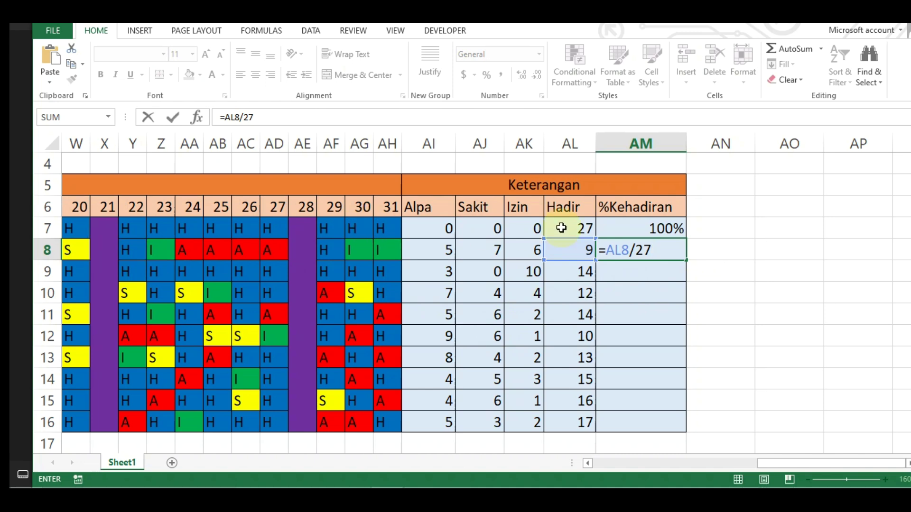
left_click(659, 254)
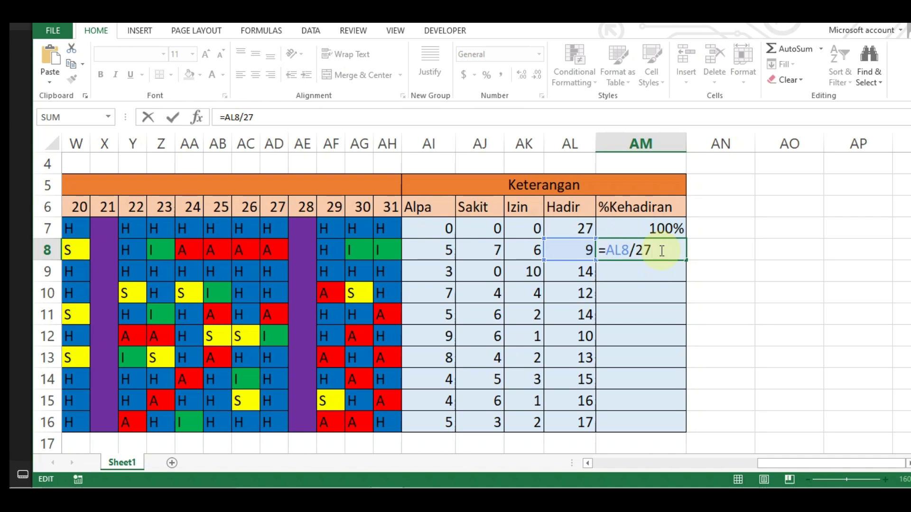
key("ctrl+Return")
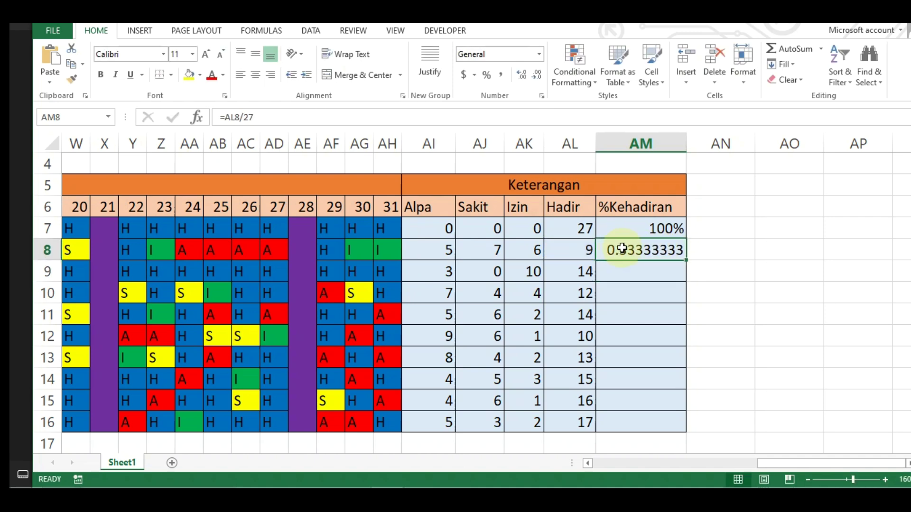
Format AM8 as a percentage with no decimals, showing 33%.
left_click(539, 55)
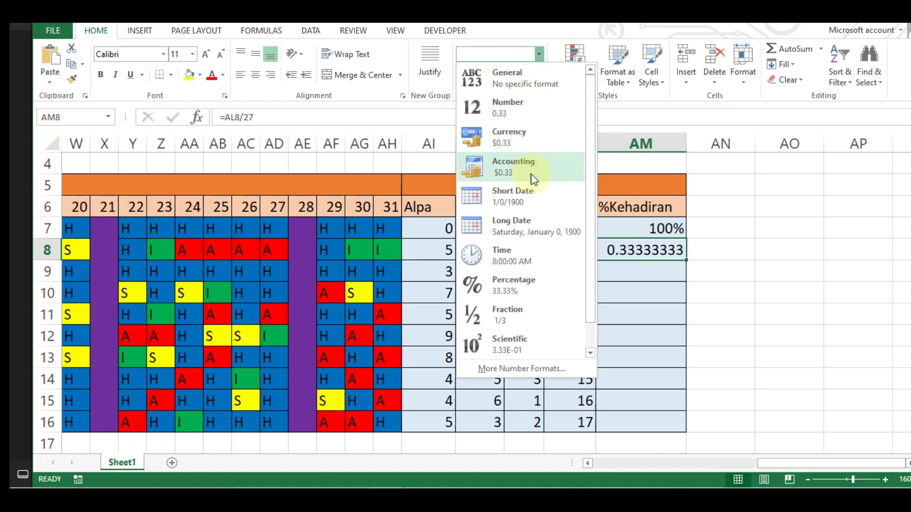
left_click(520, 286)
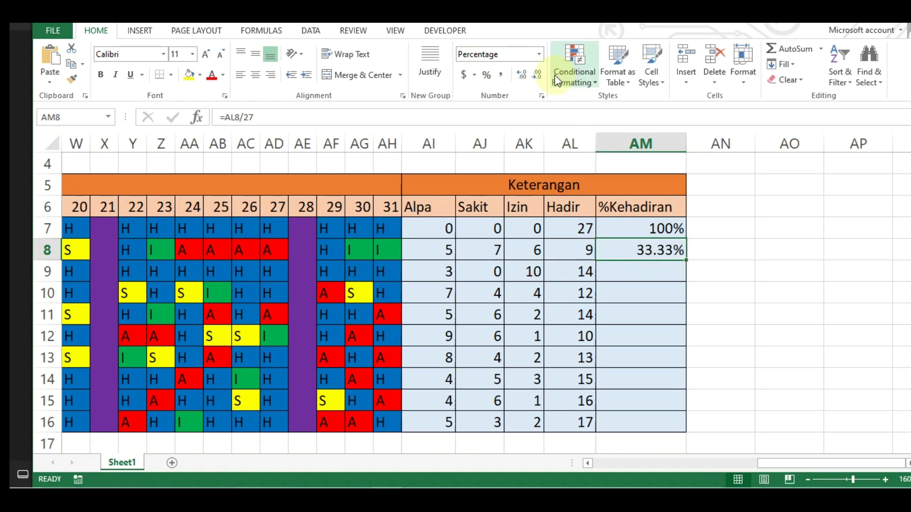
left_click(537, 75)
left_click(537, 75)
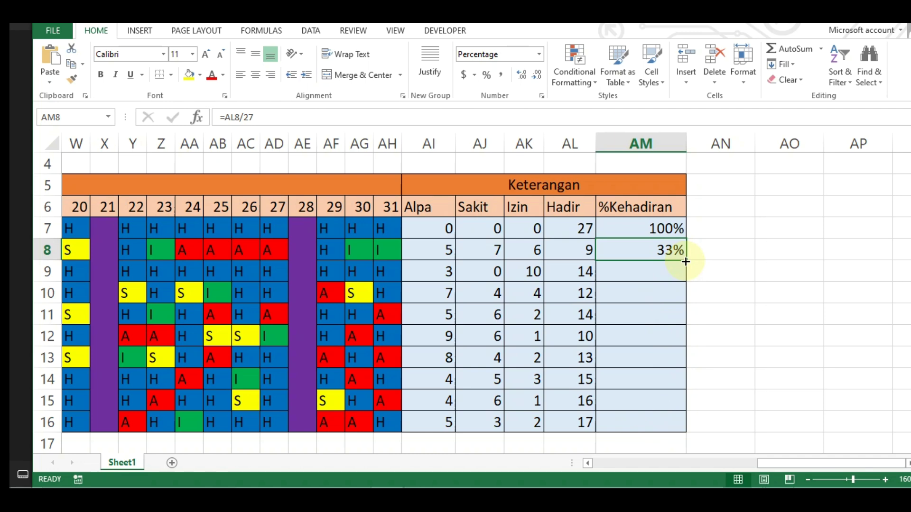
Fill AM8's formula down to AM16 and check that AM9 holds =AL9/27.
left_click_drag(687, 262, 675, 423)
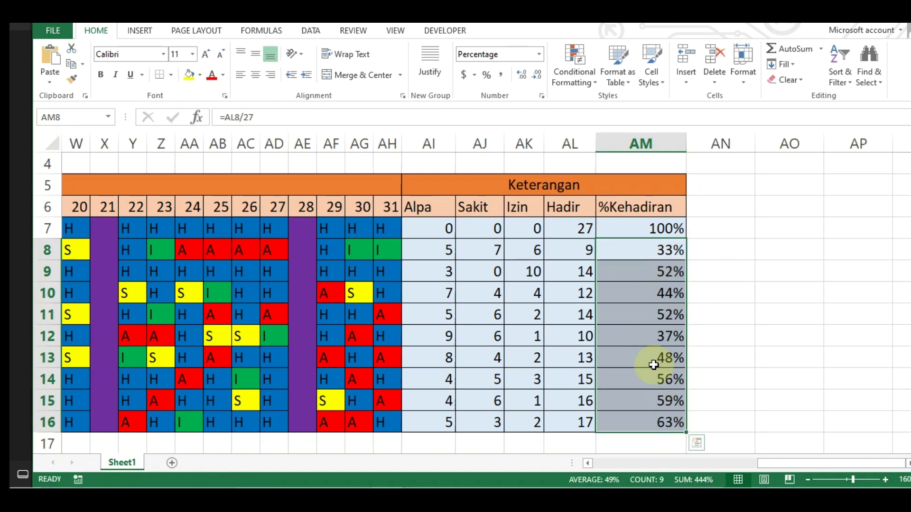
left_click(759, 314)
left_click(651, 314)
left_click(650, 271)
left_click(662, 249)
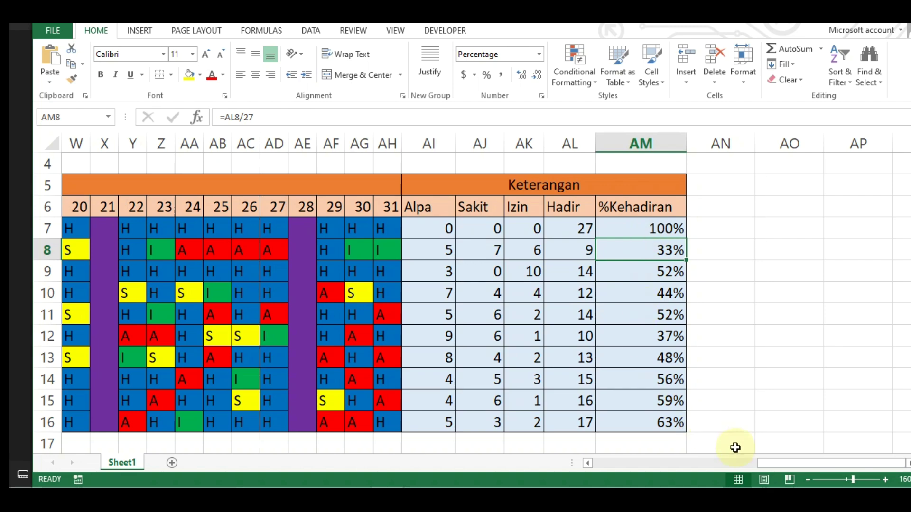
left_click_drag(769, 463, 419, 463)
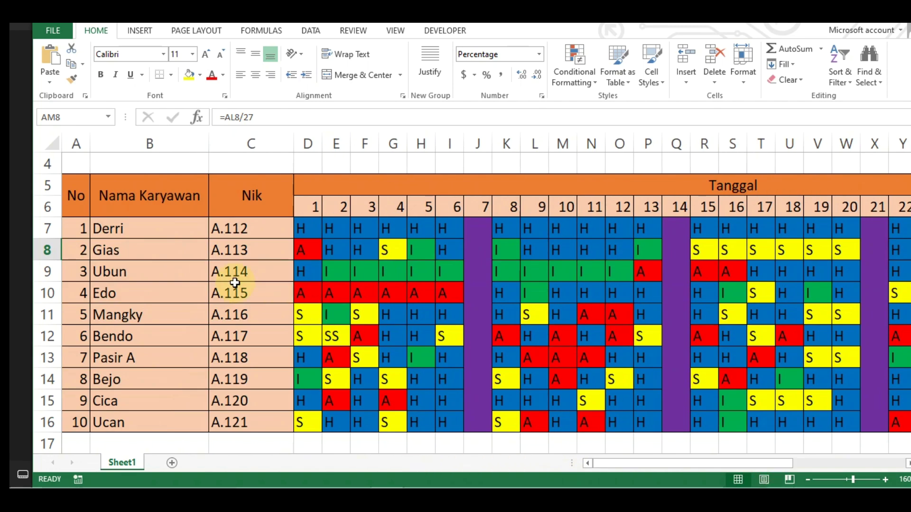
scroll(232, 285, "up", 1)
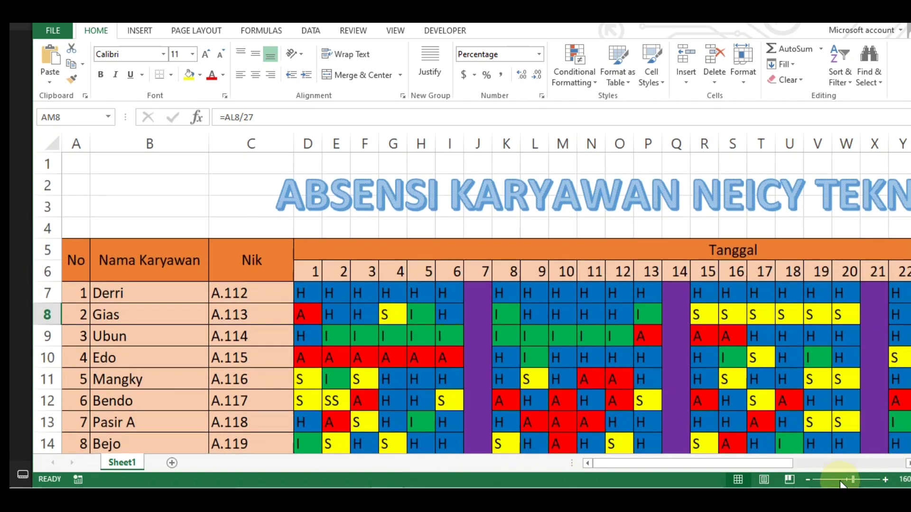
left_click_drag(853, 480, 843, 480)
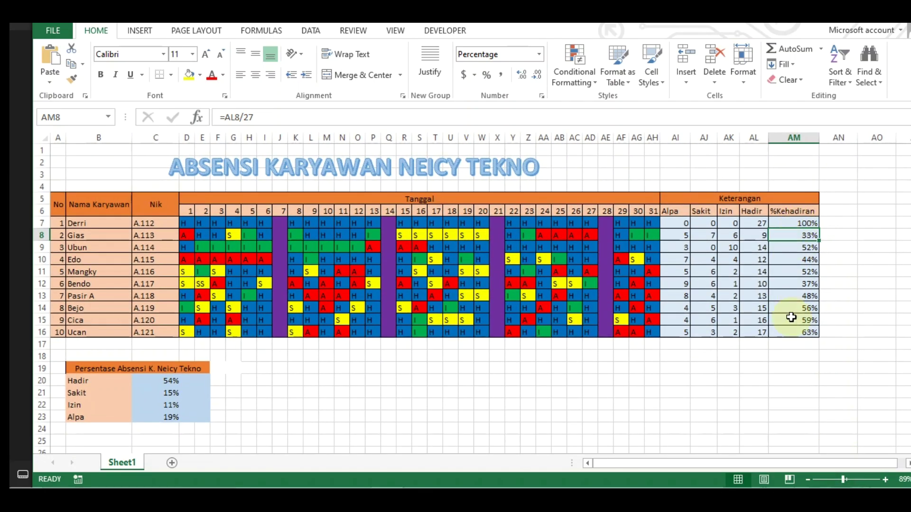
left_click_drag(843, 480, 863, 479)
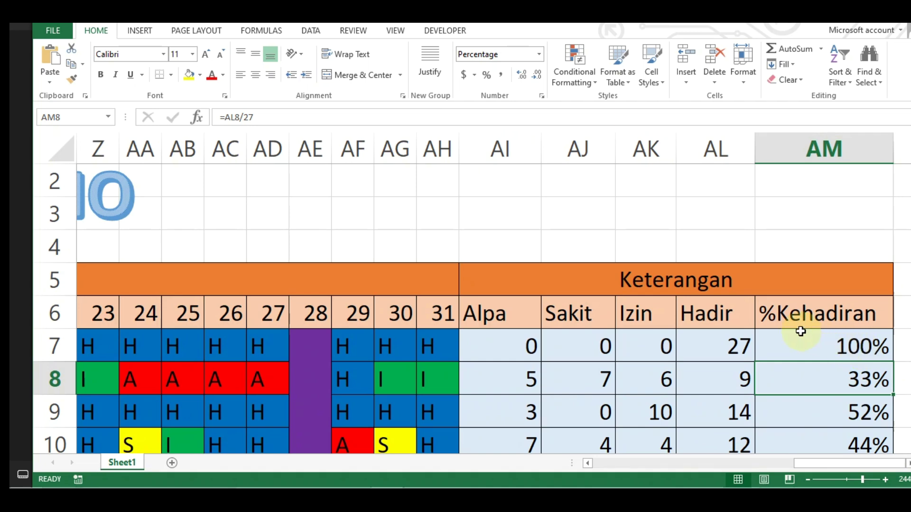
left_click(801, 351)
double_click(801, 350)
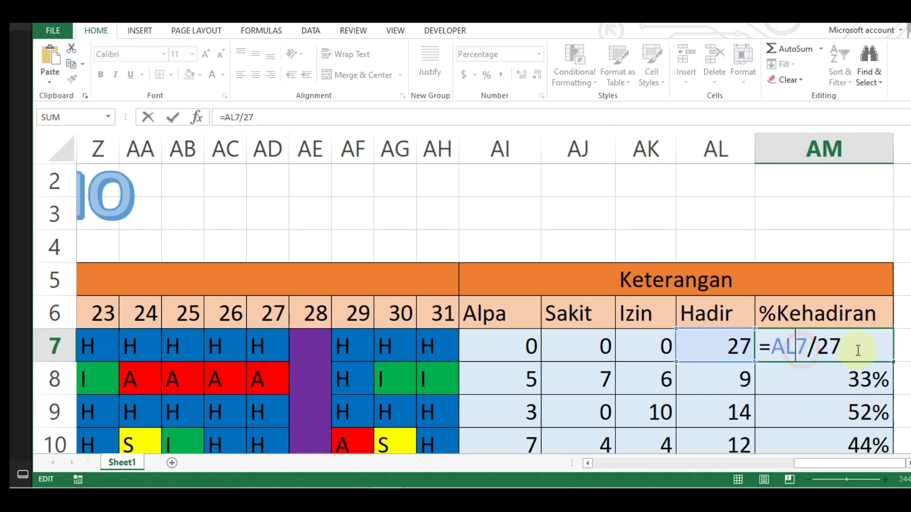
left_click_drag(864, 350, 775, 350)
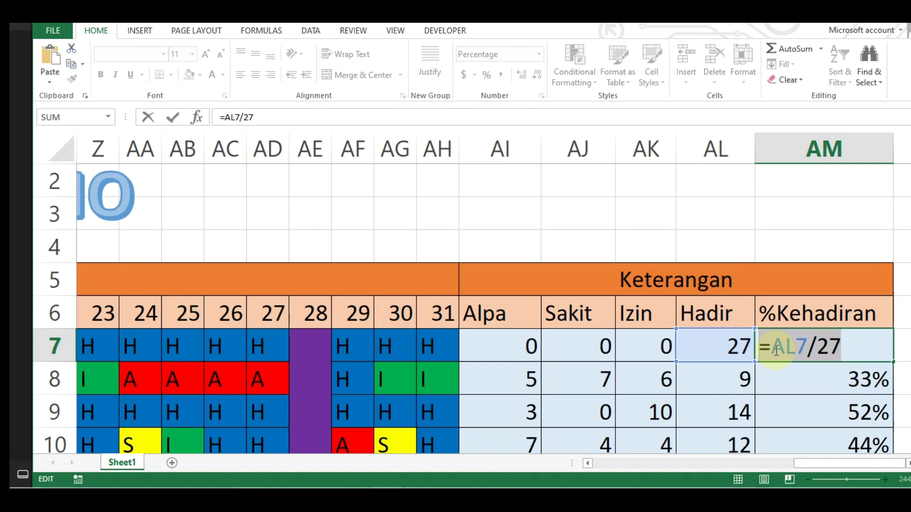
left_click(677, 348)
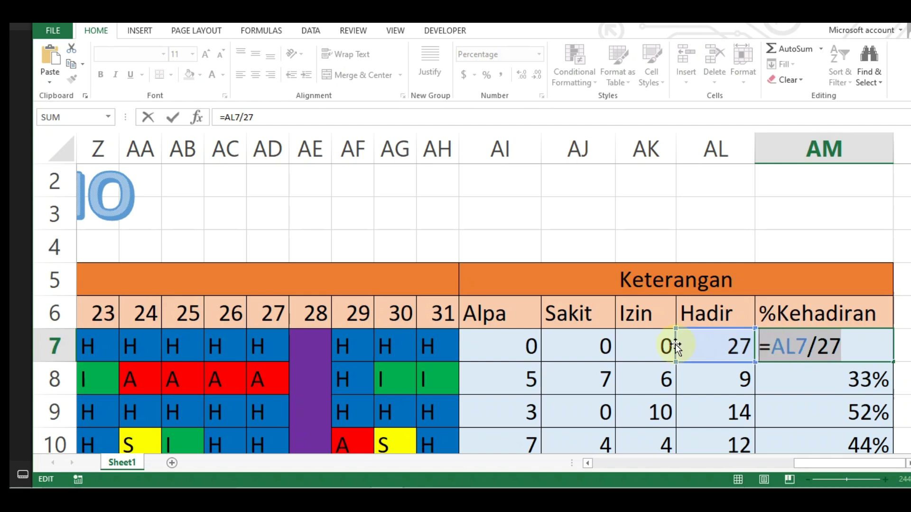